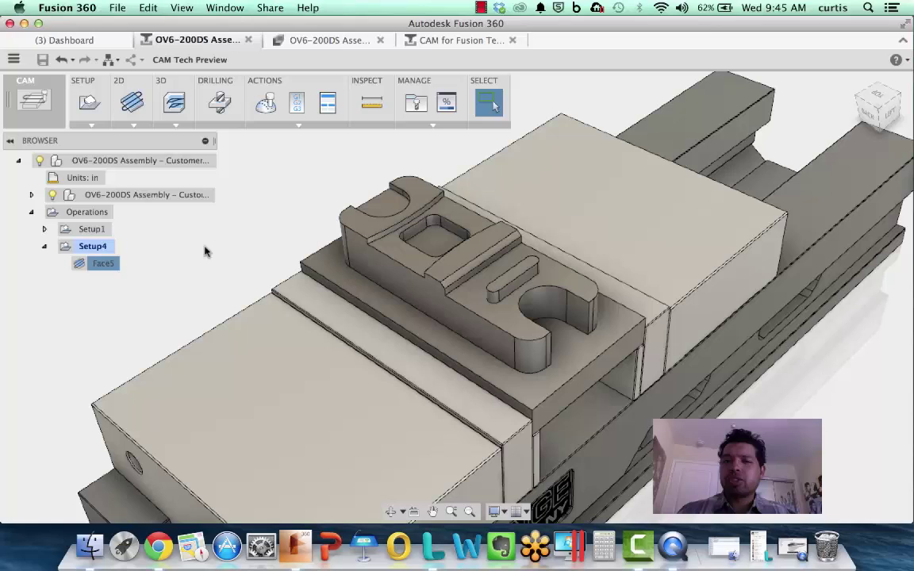
- Review Setup4's stock settings, try a fixed size box stock, then discard the changes
right_click(111, 247)
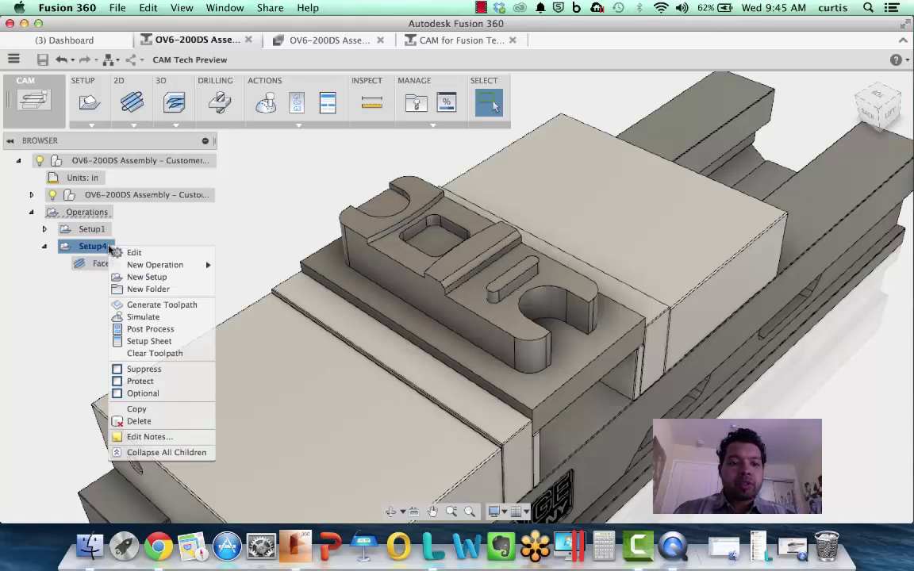
left_click(131, 252)
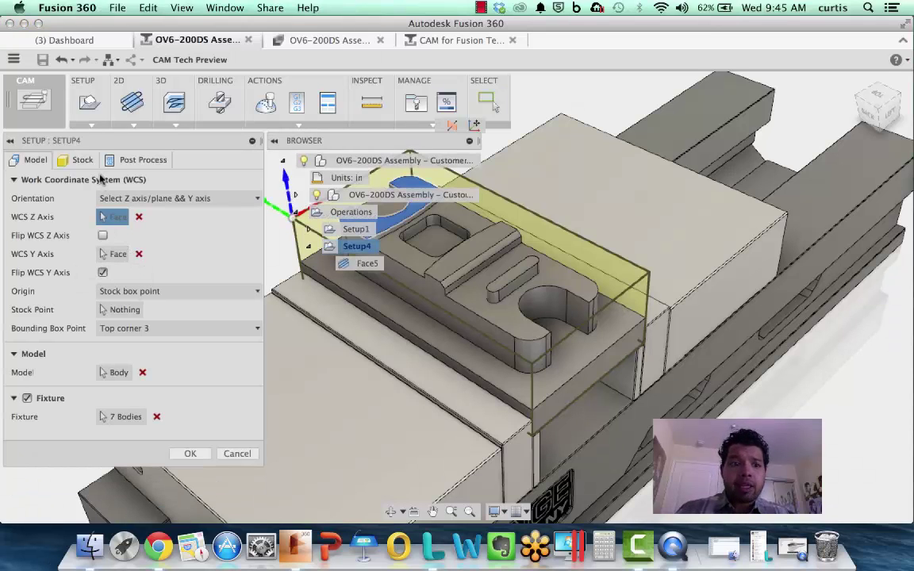
left_click(83, 159)
left_click(155, 202)
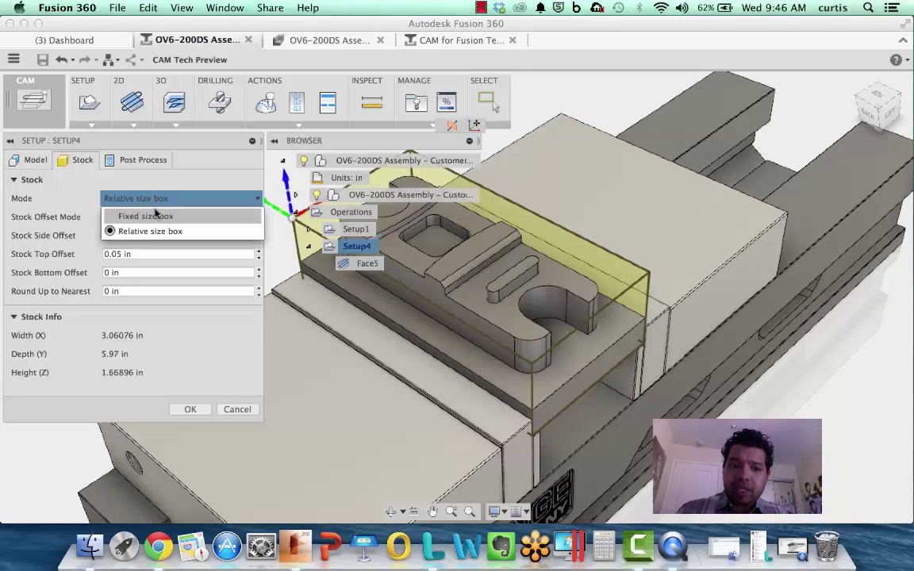
left_click(151, 216)
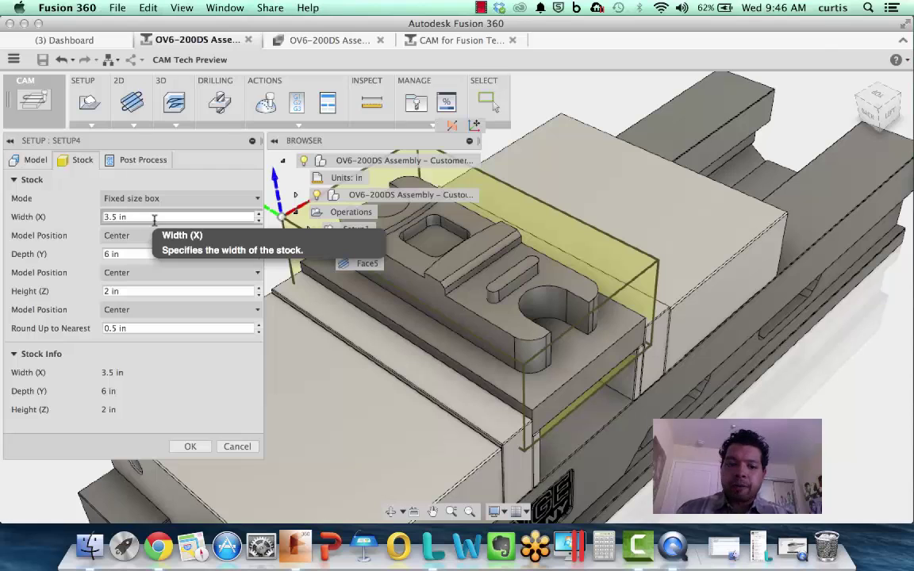
left_click(237, 447)
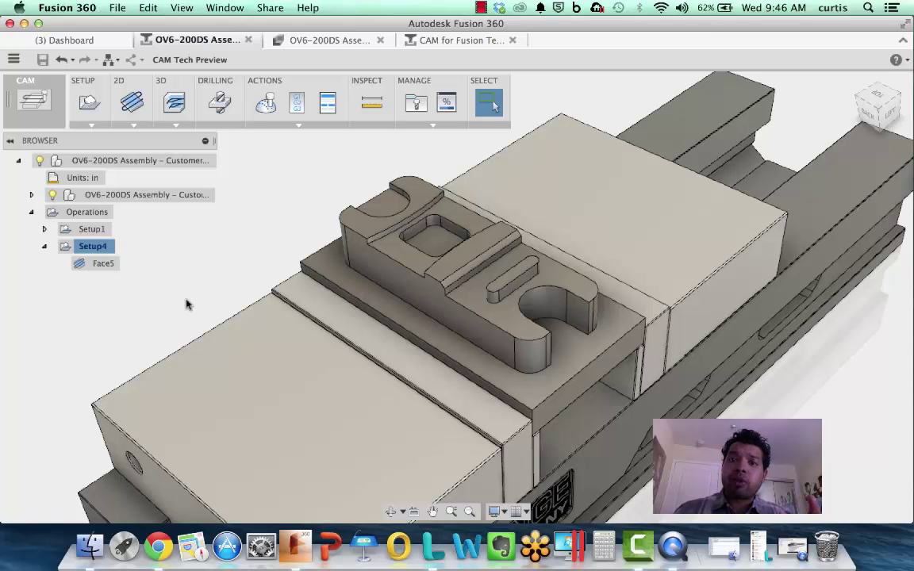
- Open the Face5 operation for editing and bring up its tool library
left_click(111, 264)
right_click(109, 265)
key("Escape")
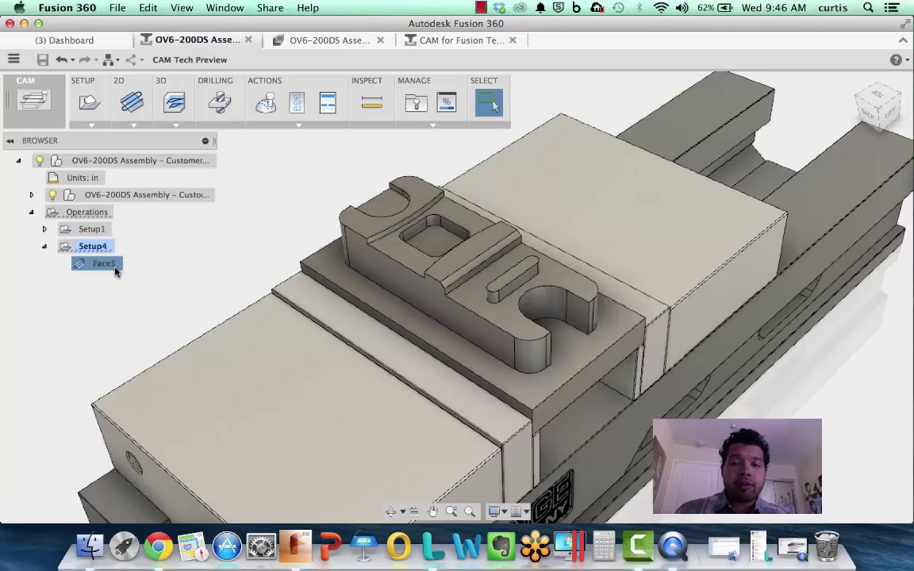
double_click(111, 264)
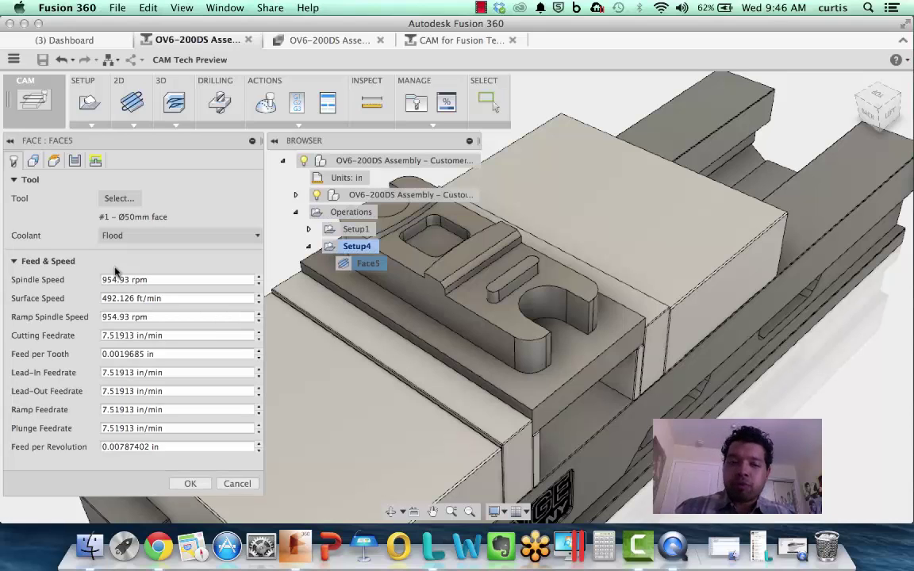
left_click(118, 198)
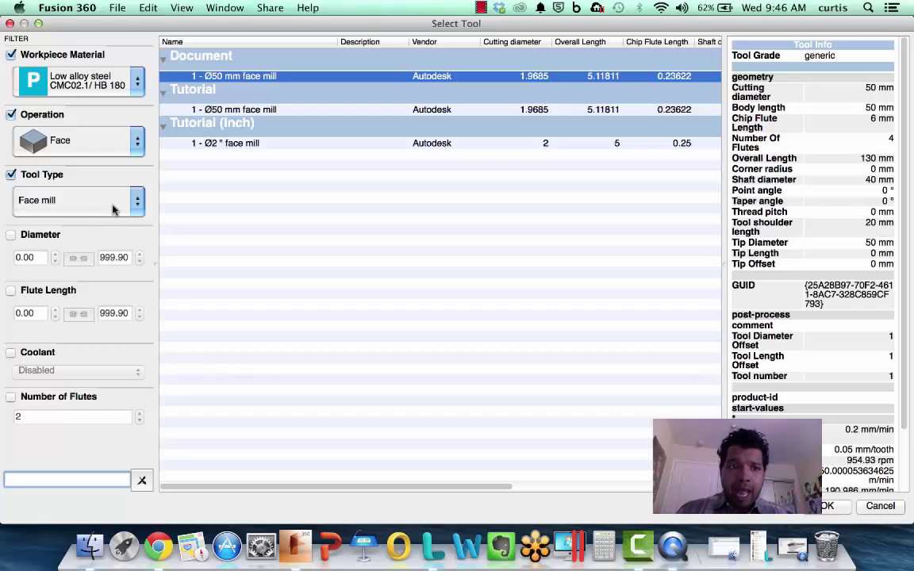
- Keep low alloy steel as the material and confirm Face5 with the Ø50 mm face mill
left_click(97, 86)
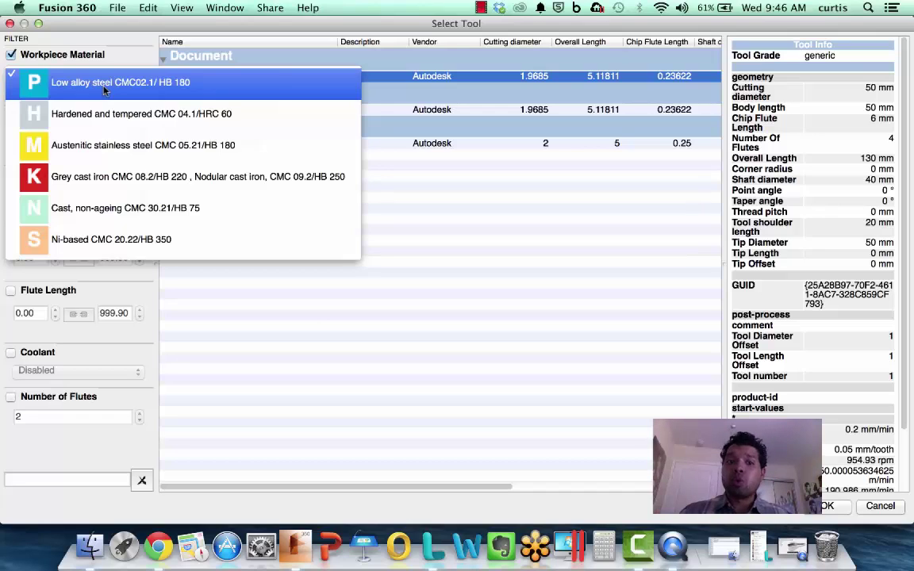
left_click(278, 290)
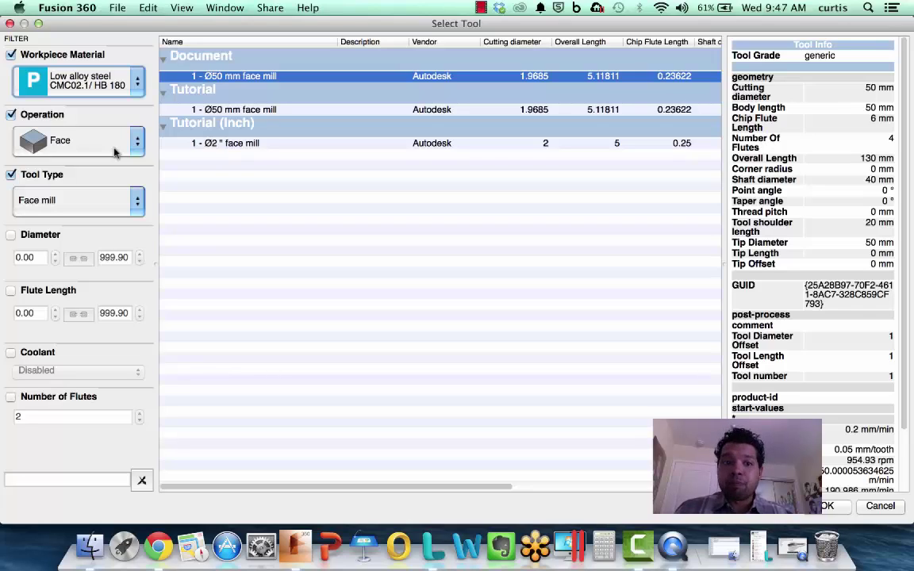
double_click(238, 76)
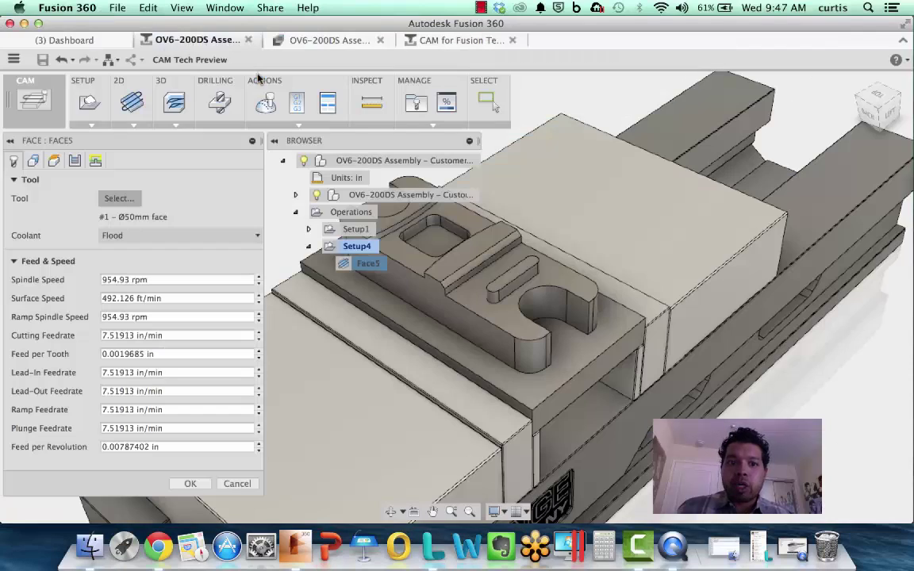
left_click(191, 484)
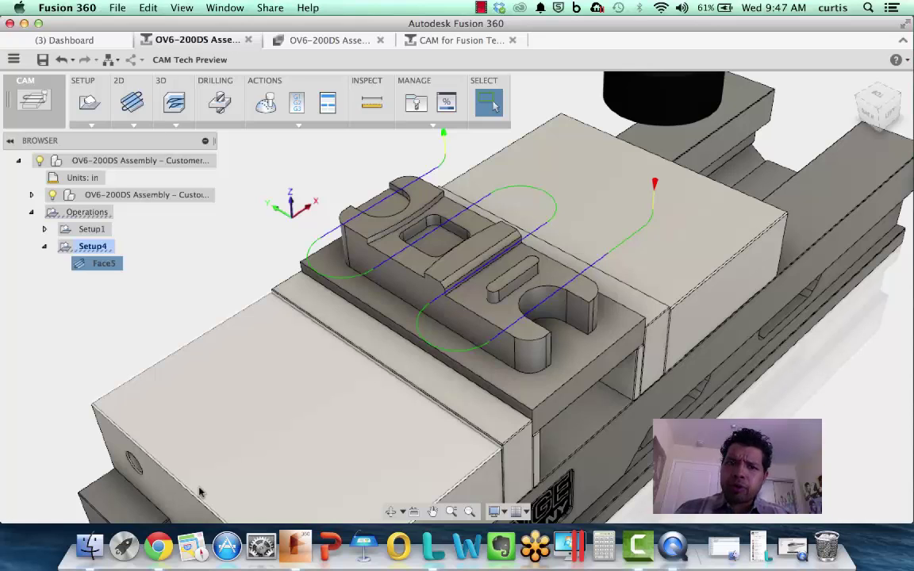
- Add a 2D Contour3 operation under Setup4 and bring up the flat end mill tool library
left_click(141, 125)
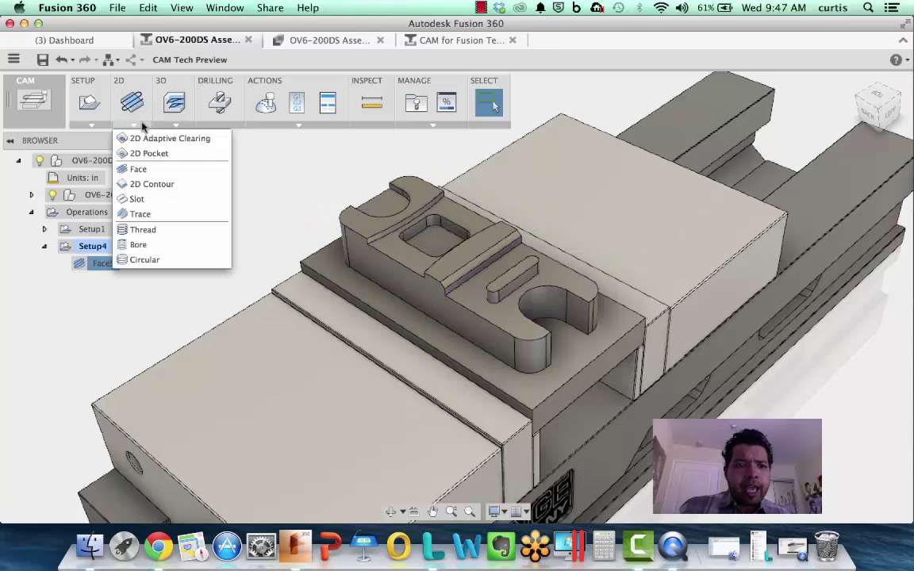
left_click(171, 184)
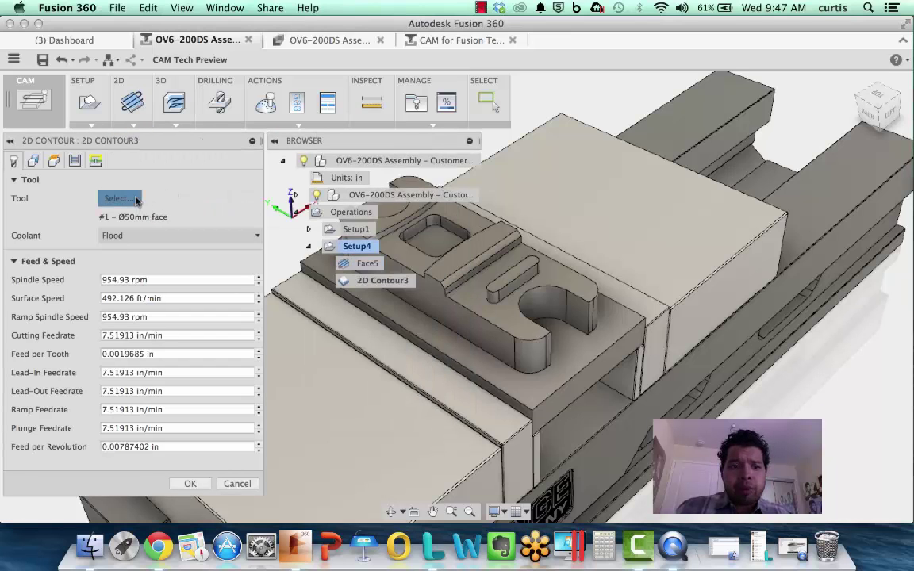
left_click(135, 199)
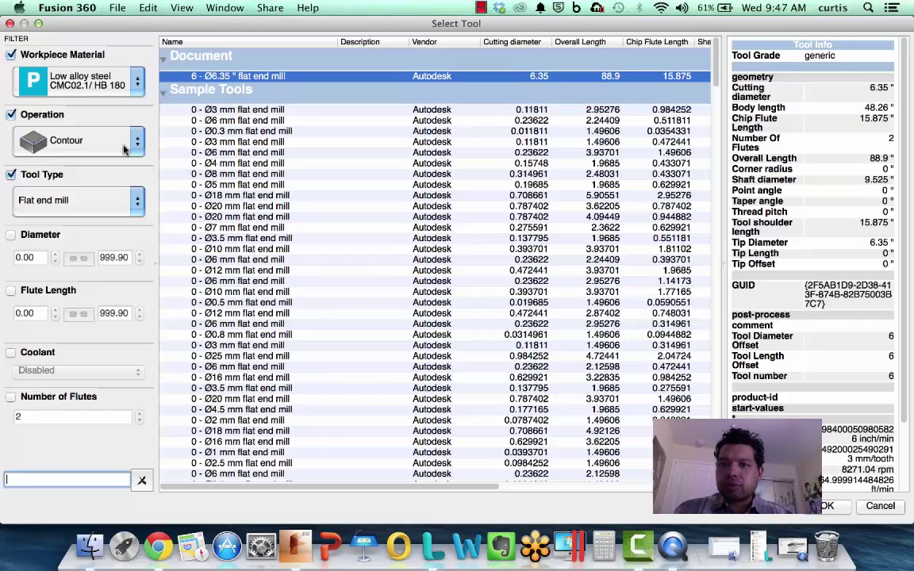
- Filter the tools to chamfer mills and assign the #50 Ø1/2" 45° chamfer mill
left_click(137, 201)
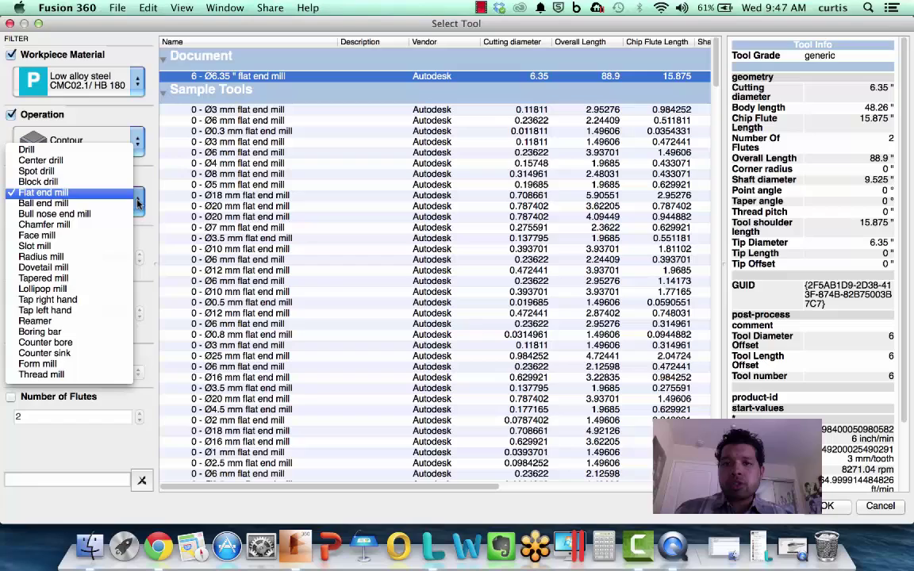
left_click(114, 225)
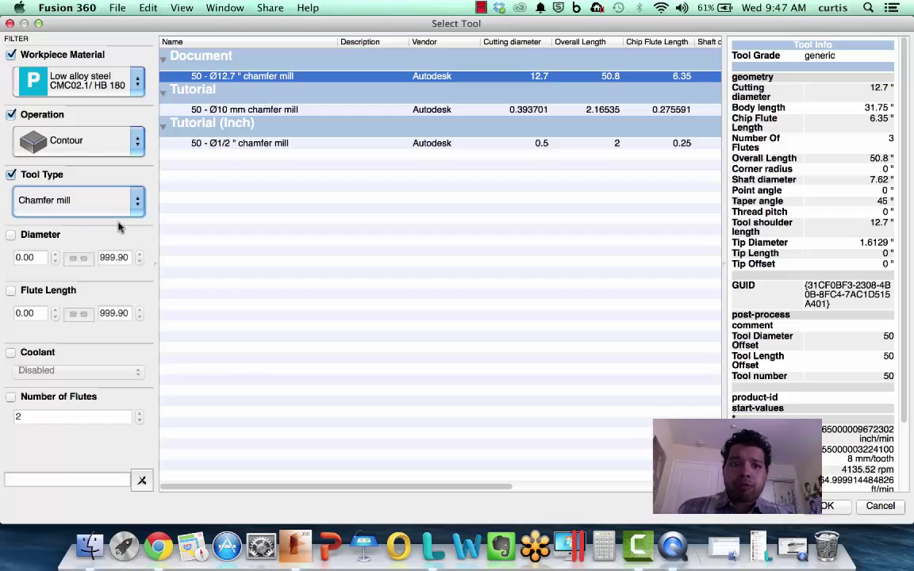
double_click(253, 144)
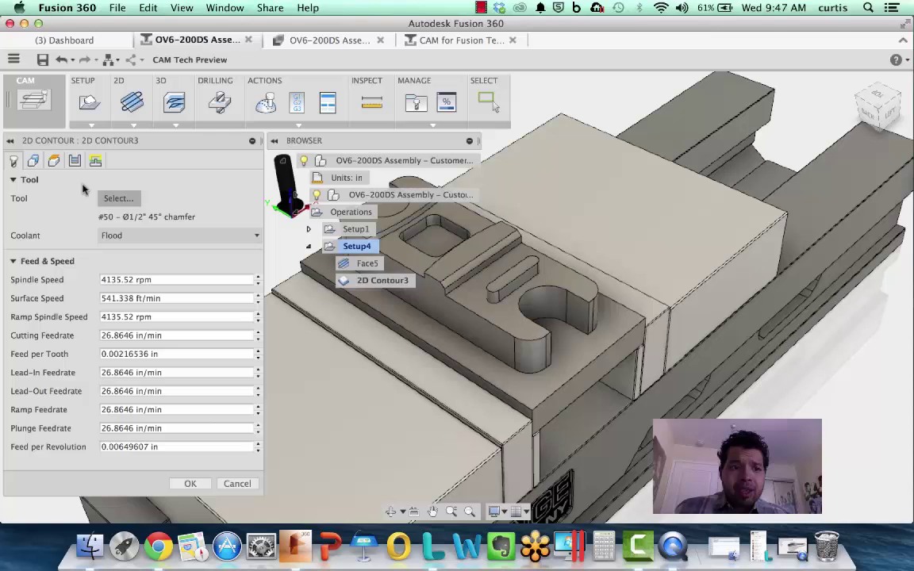
- Chain one top edge of the raised bar as an open contour and generate the chamfer toolpath
left_click(33, 161)
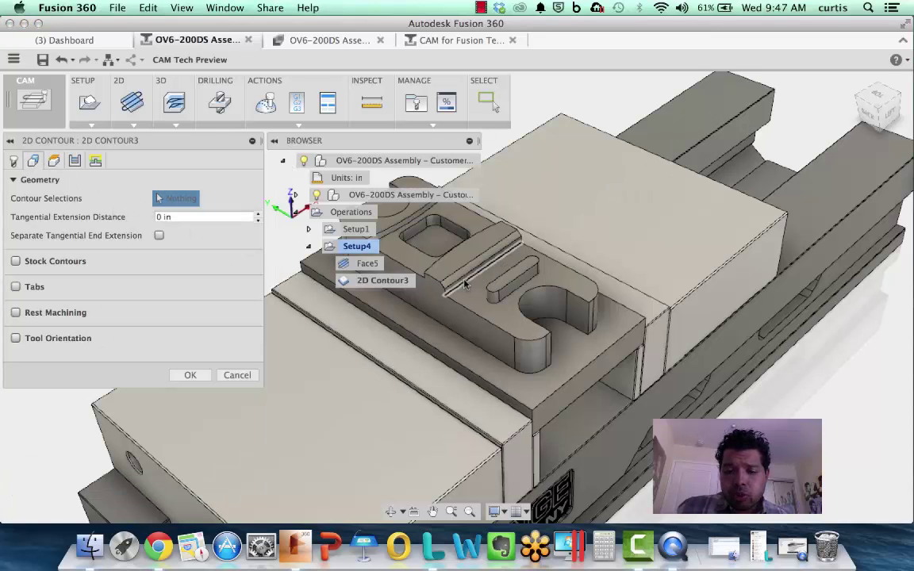
scroll(465, 286, "up", 4)
scroll(465, 282, "up", 3)
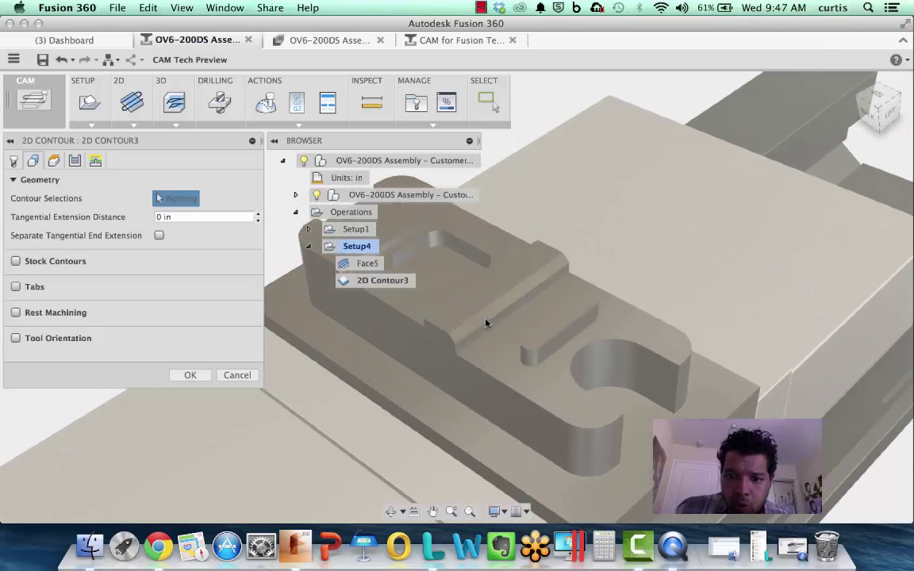
left_click(486, 321)
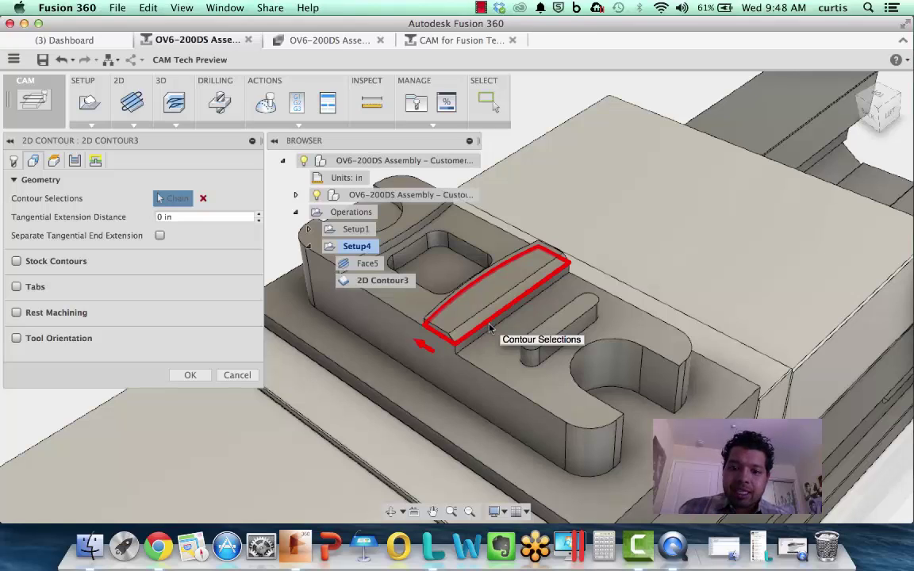
left_click(490, 325)
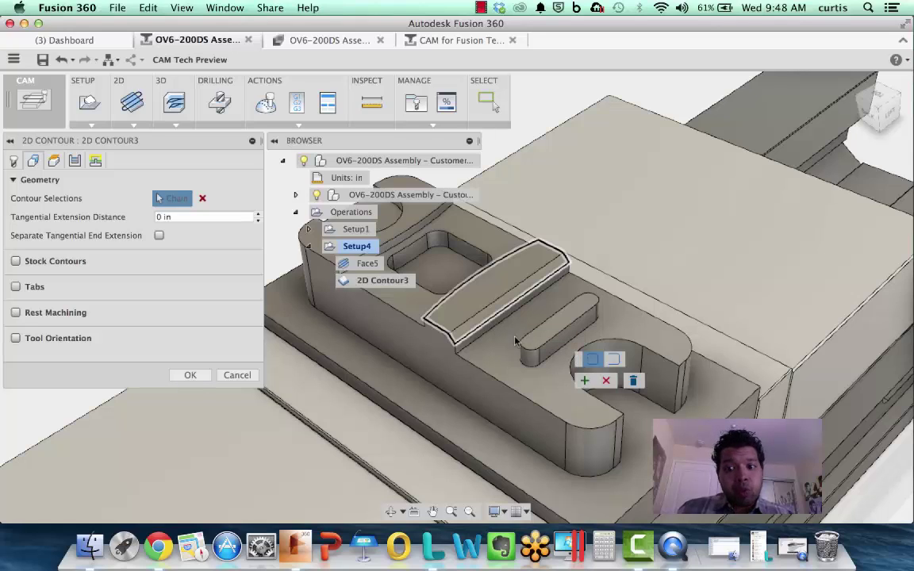
left_click(614, 364)
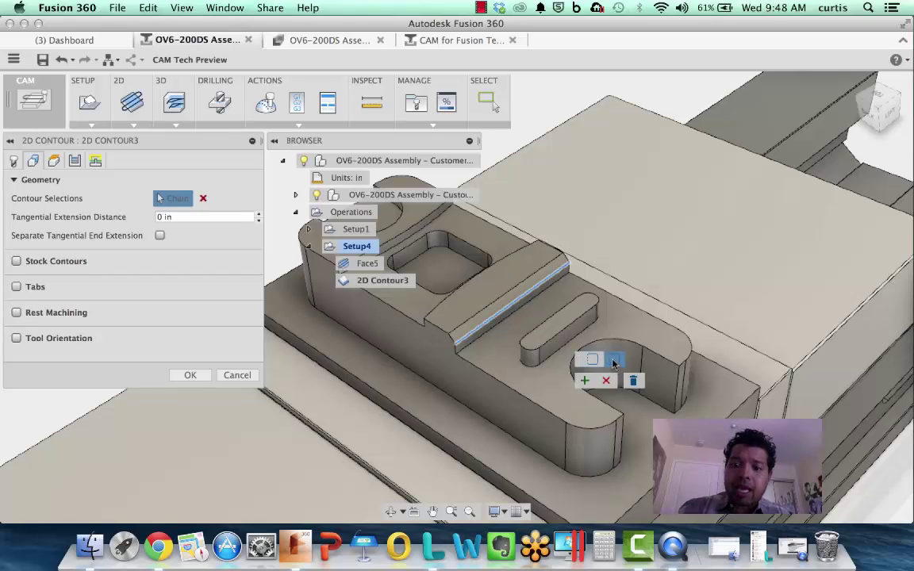
left_click(585, 380)
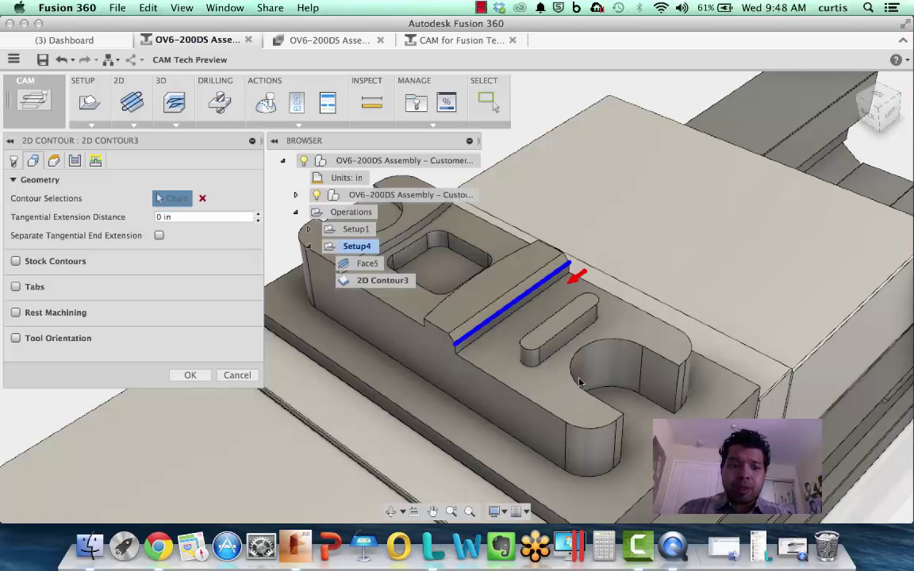
left_click(191, 374)
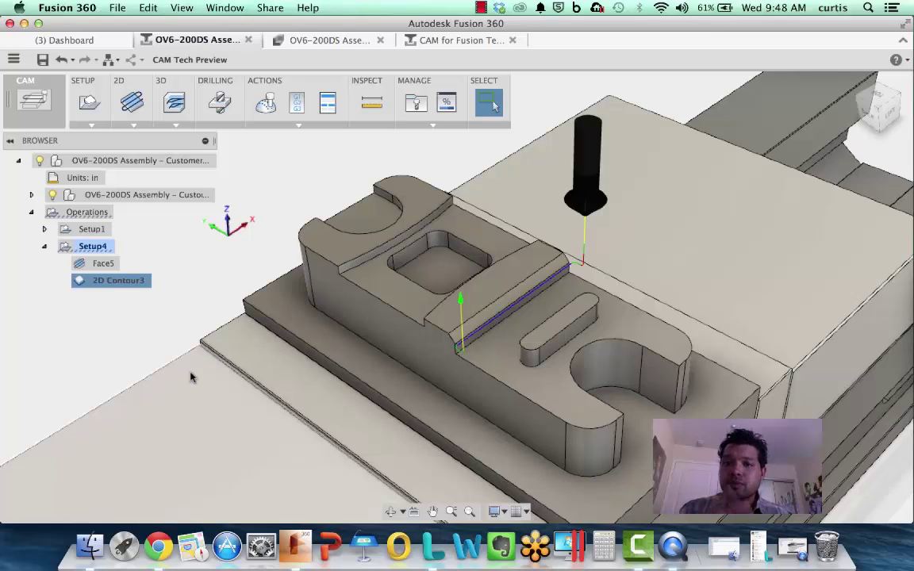
- Start a new 2D Pocket operation under Setup4
left_click(159, 287)
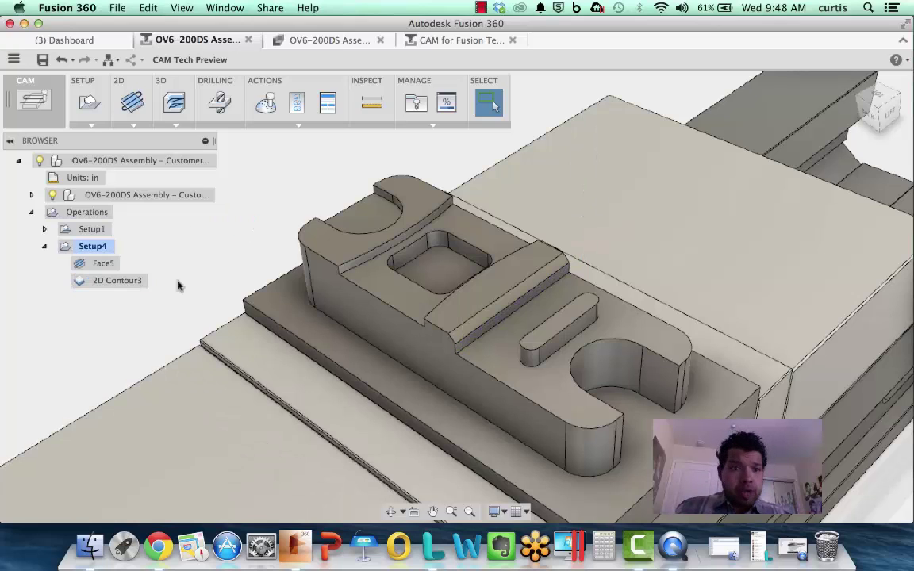
left_click(133, 123)
left_click(142, 151)
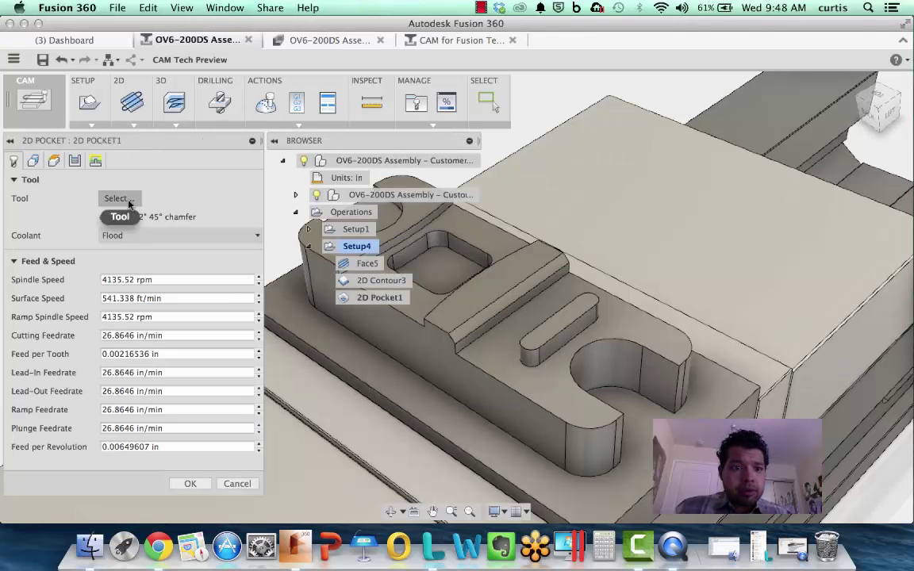
- Filter the tool library to .25 in diameter and assign the Ø1/4" flat end mill as tool 7
left_click(128, 204)
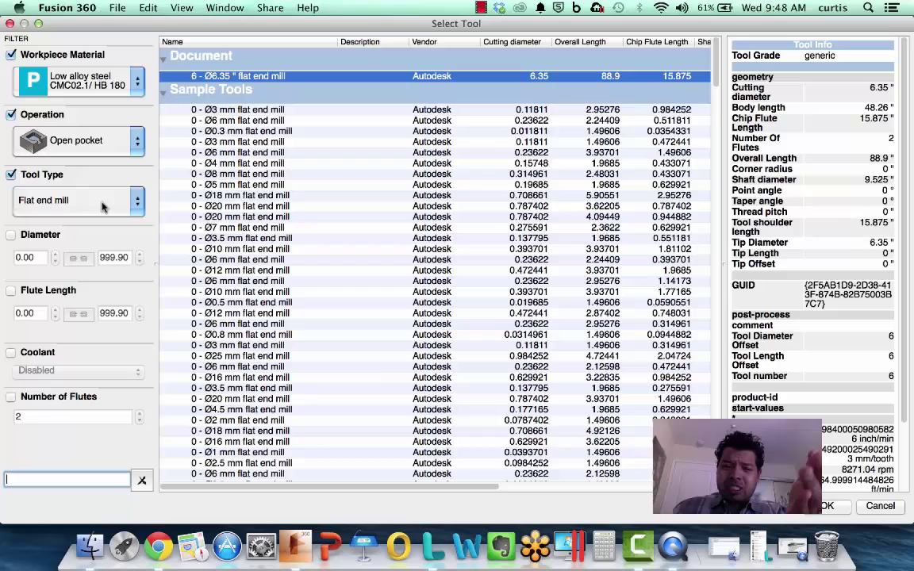
left_click(11, 235)
double_click(35, 256)
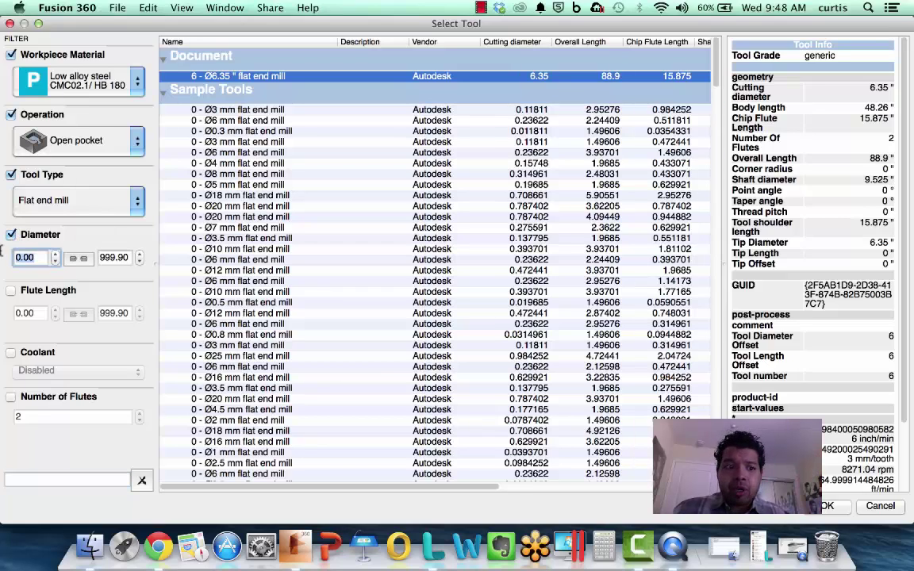
type(".25")
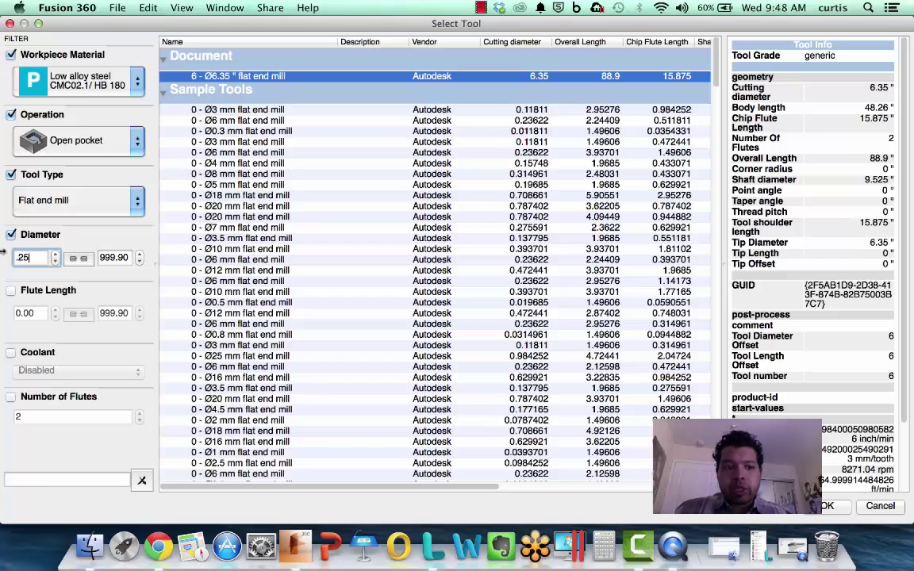
left_click(78, 258)
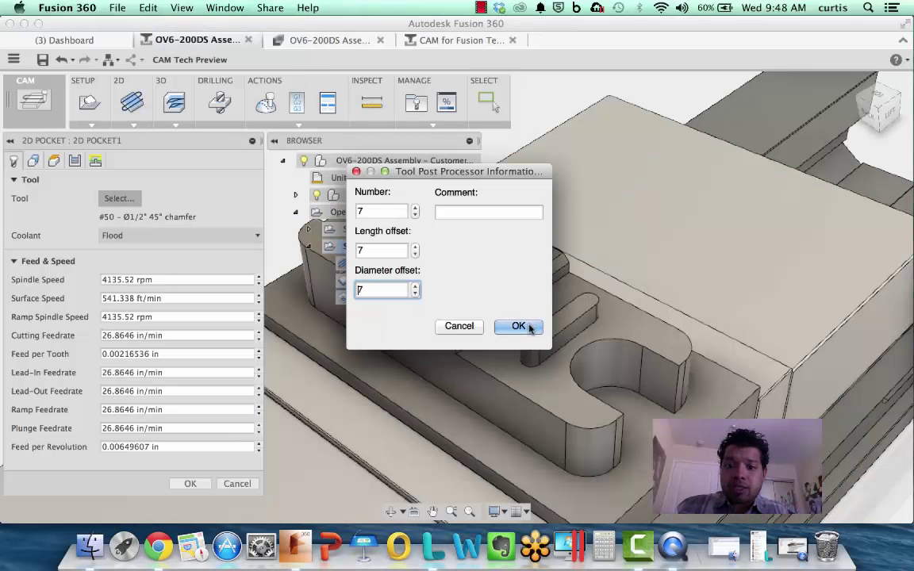
left_click(517, 326)
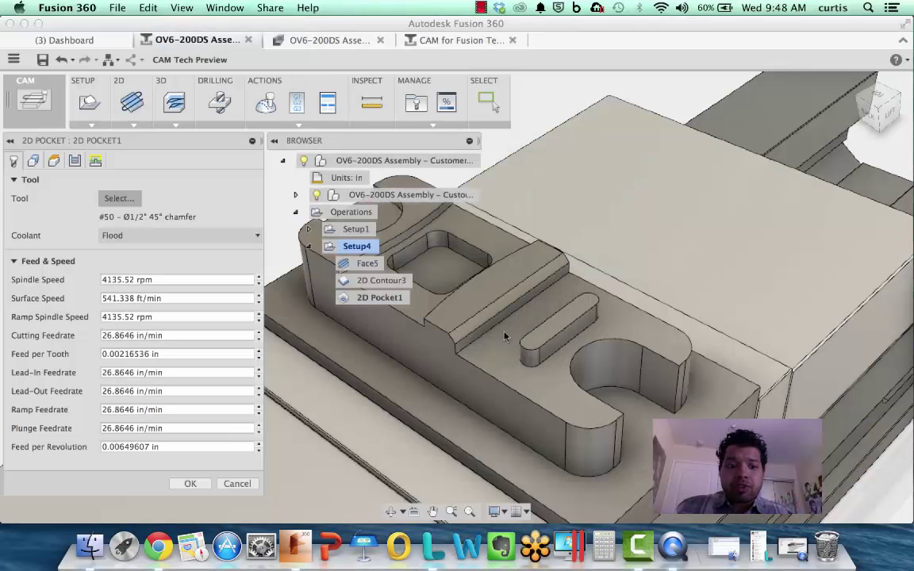
- Pick the square recess as pocket geometry and calculate the toolpath with helical entries
left_click(33, 161)
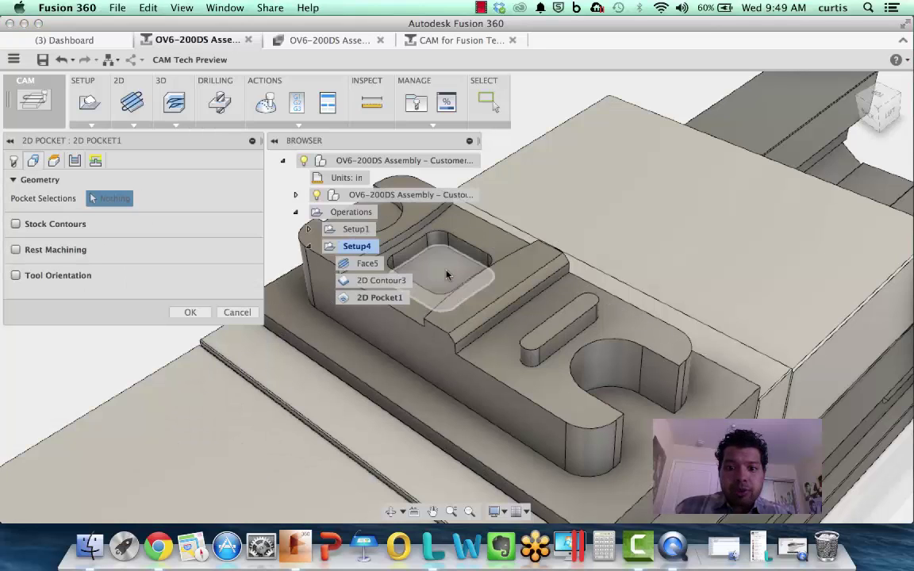
left_click(446, 276)
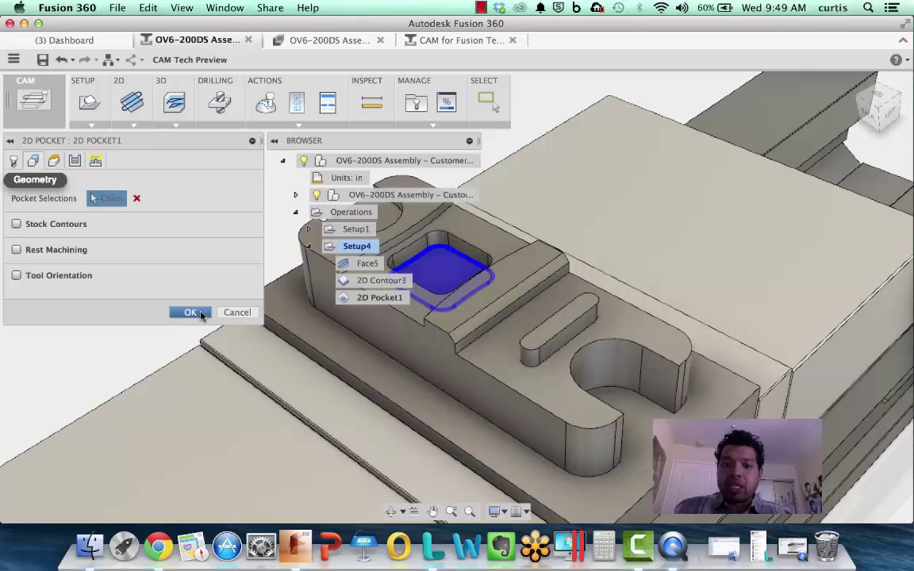
left_click(191, 313)
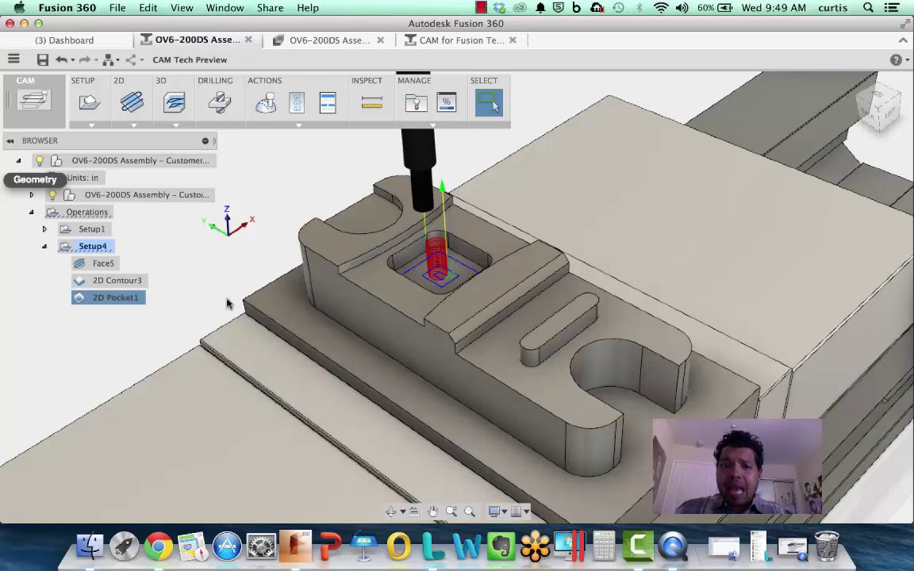
scroll(284, 196, "up", 2)
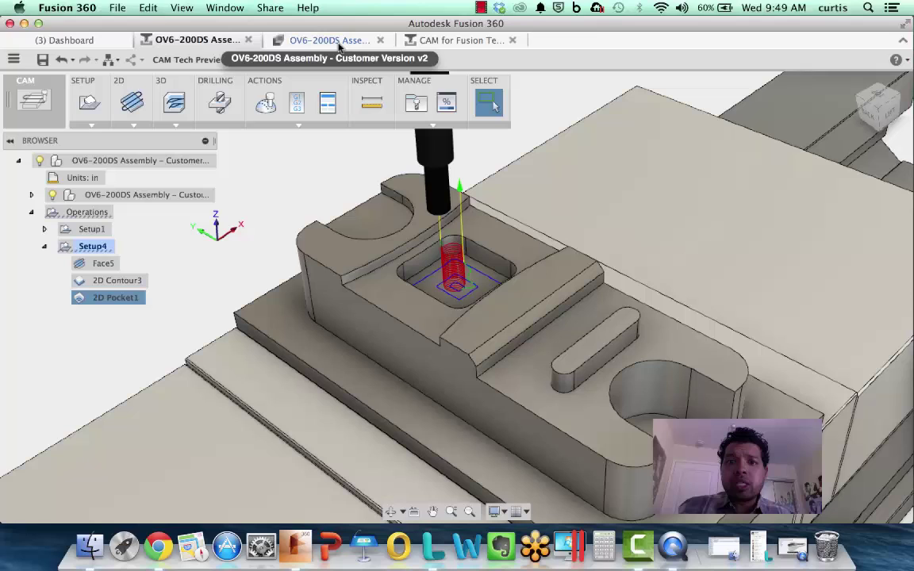
- In the wooden panel document, add 2D Contour2 using the #1 Ø4 mm flat end mill
left_click(415, 41)
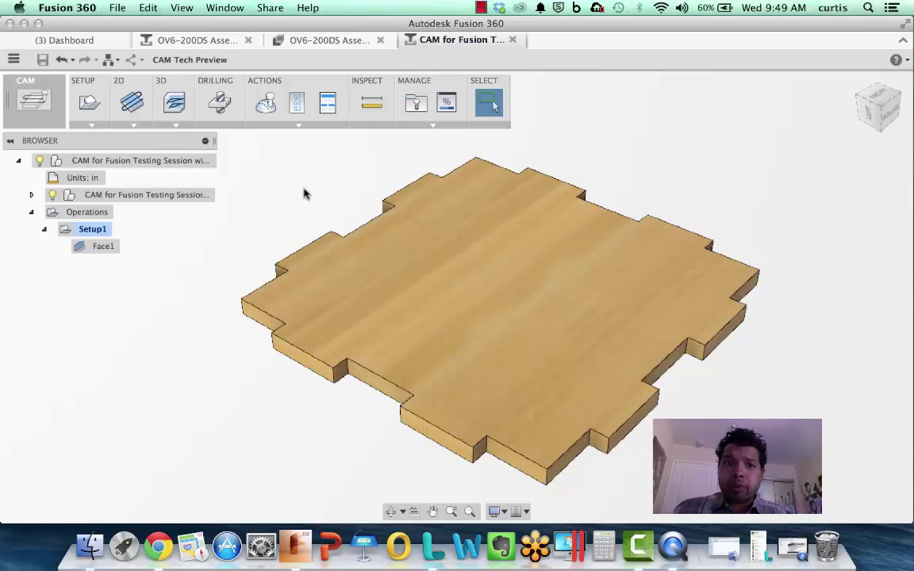
left_click(134, 124)
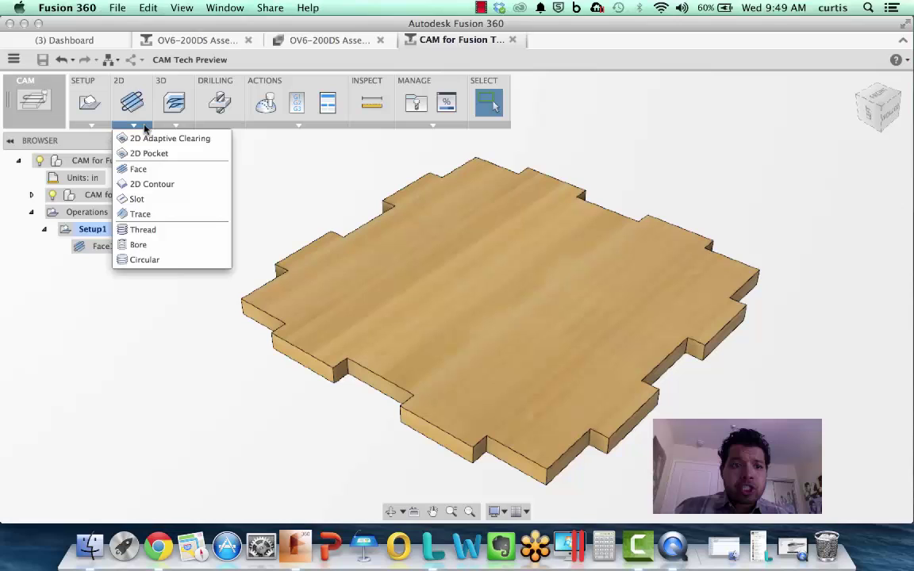
left_click(156, 185)
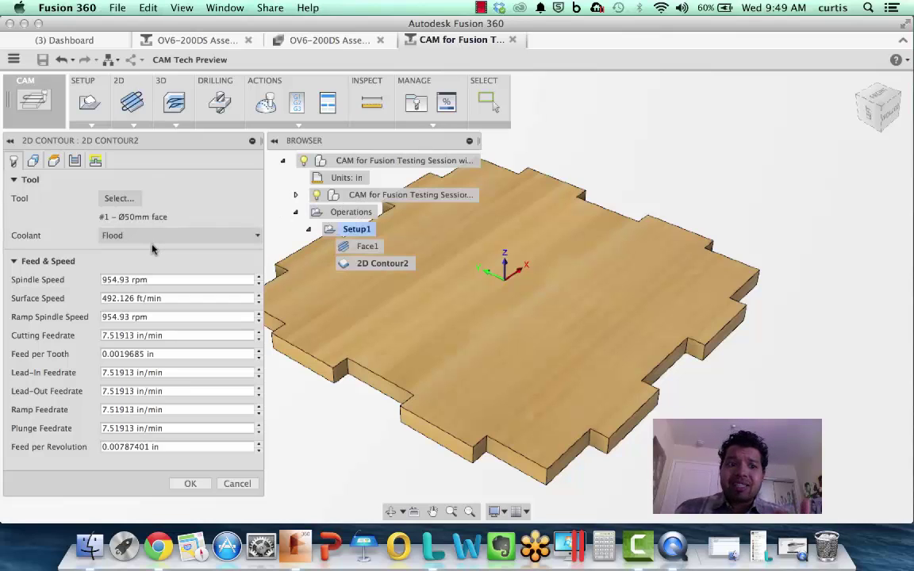
left_click(120, 198)
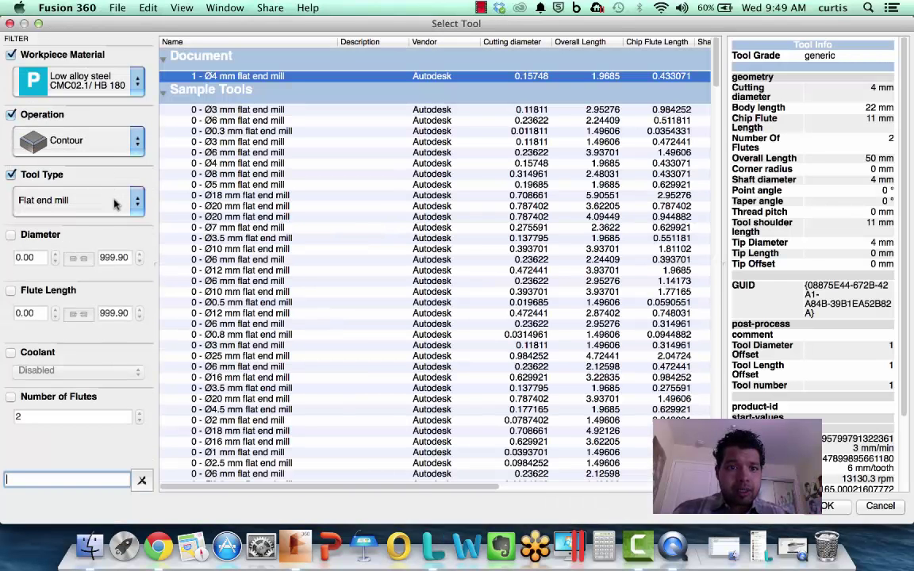
double_click(249, 76)
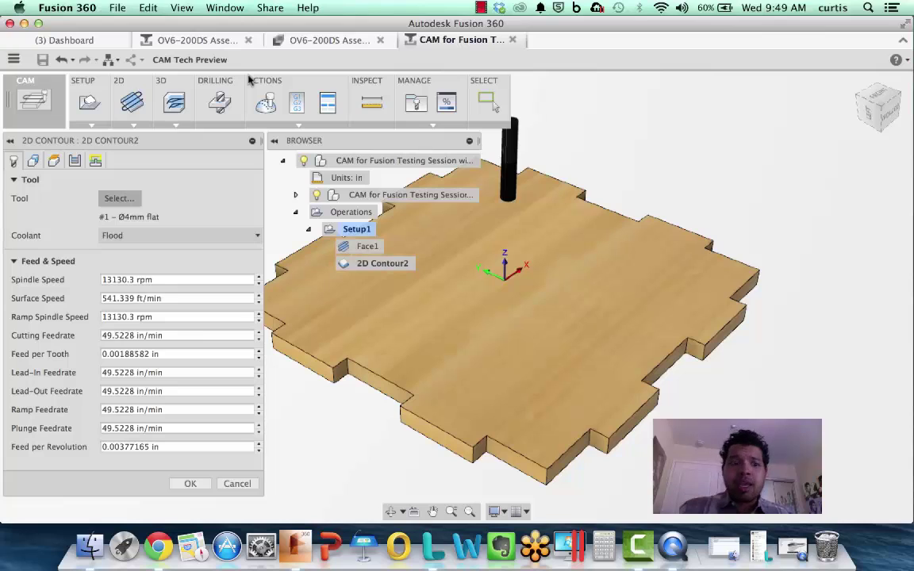
- Chain the panel's bottom outer edge as the contour path and enable tabs
left_click(33, 160)
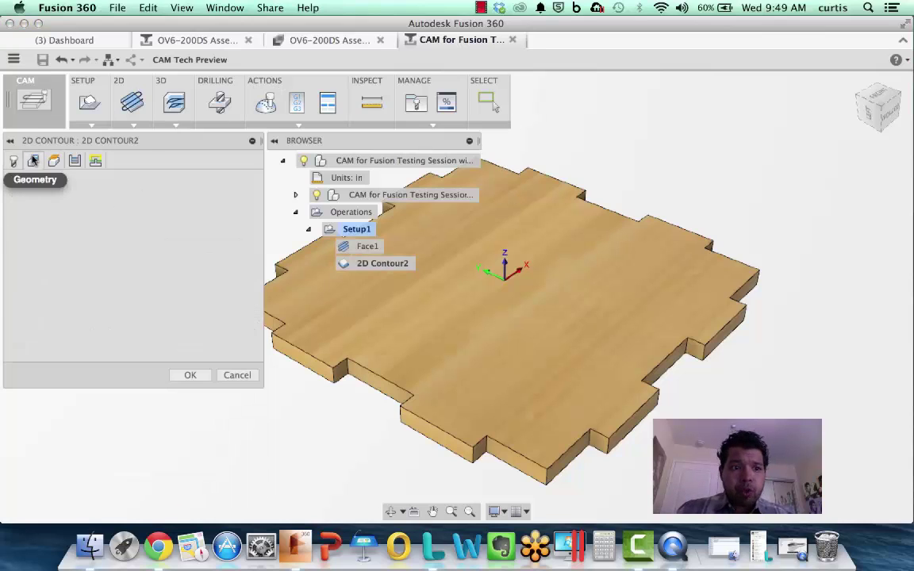
left_click(364, 385)
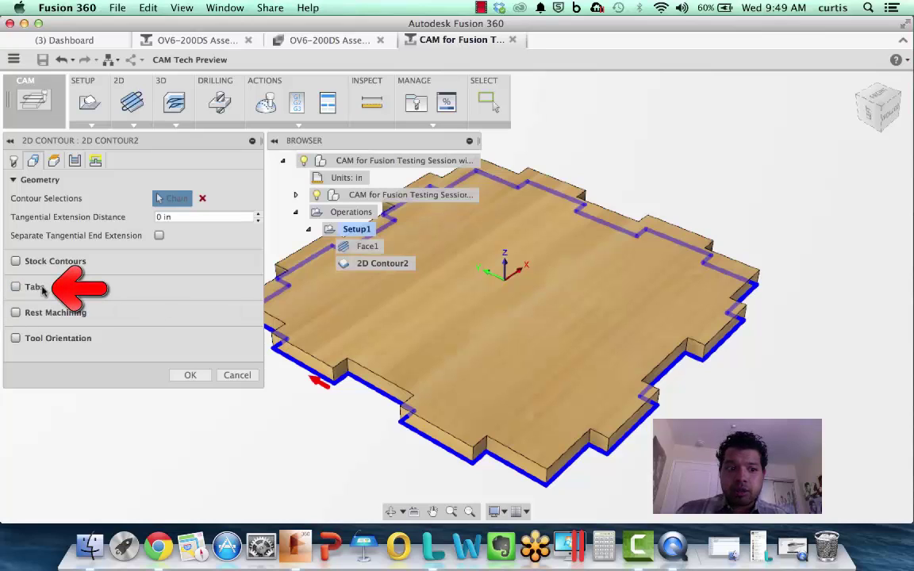
left_click(17, 287)
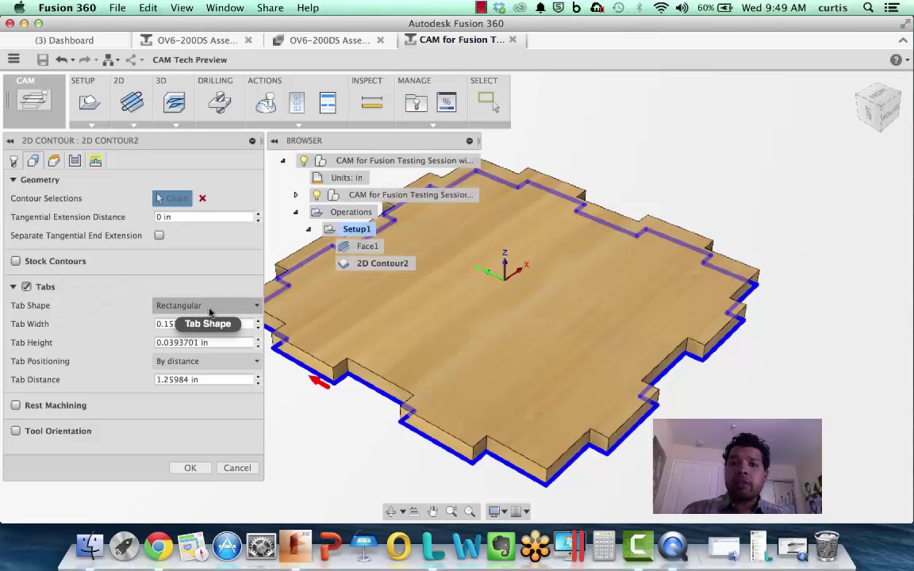
- Keep the Rectangular tab shape and set the tab distance to 0.50 in
left_click(255, 306)
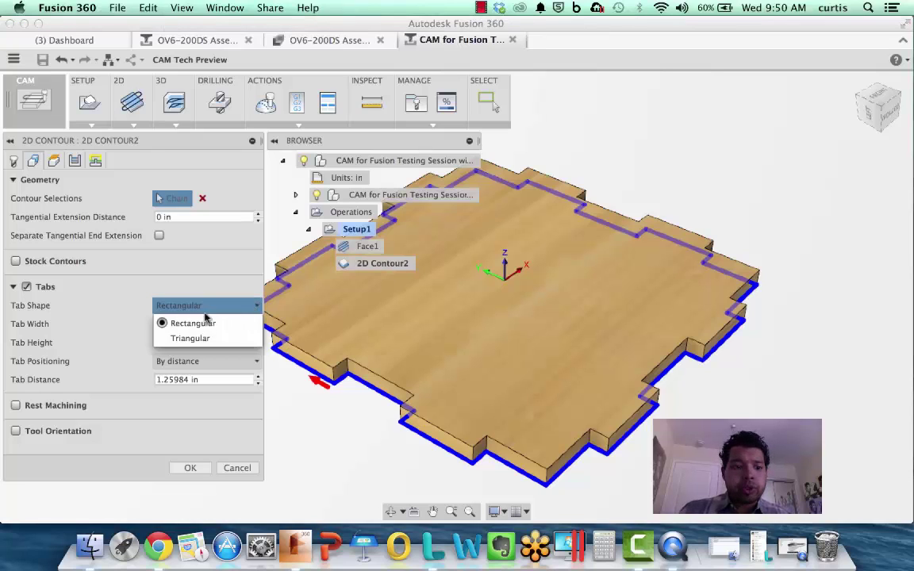
left_click(200, 323)
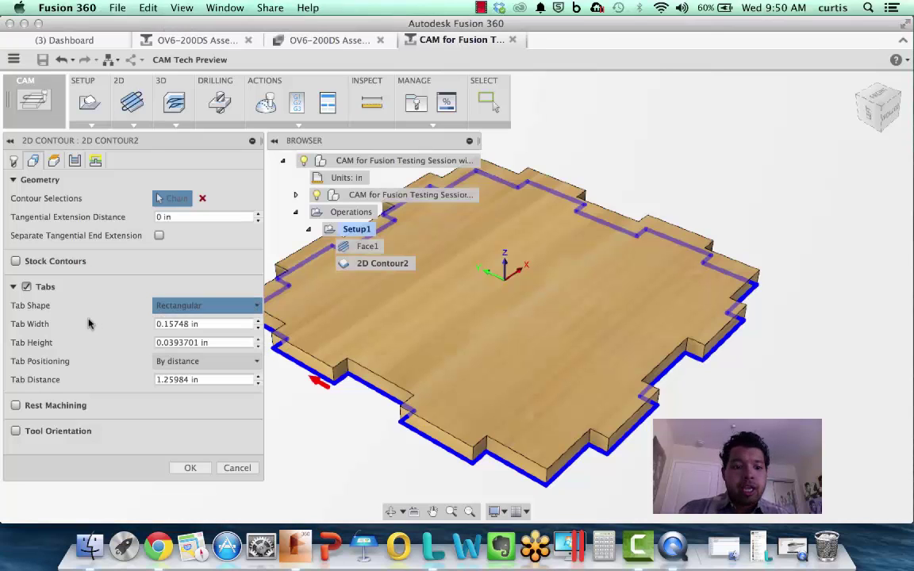
left_click(202, 380)
type(".74")
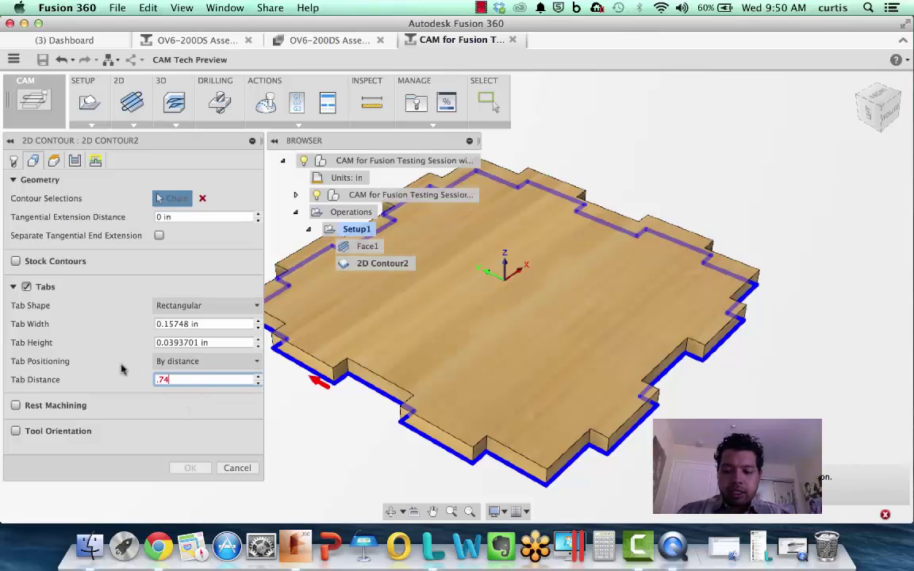
key("BackSpace")
type("5")
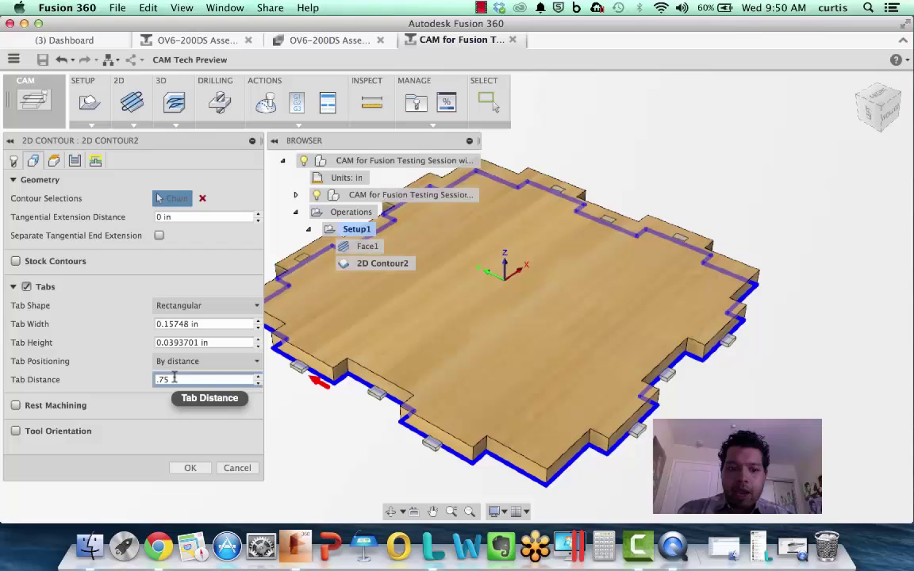
type("50")
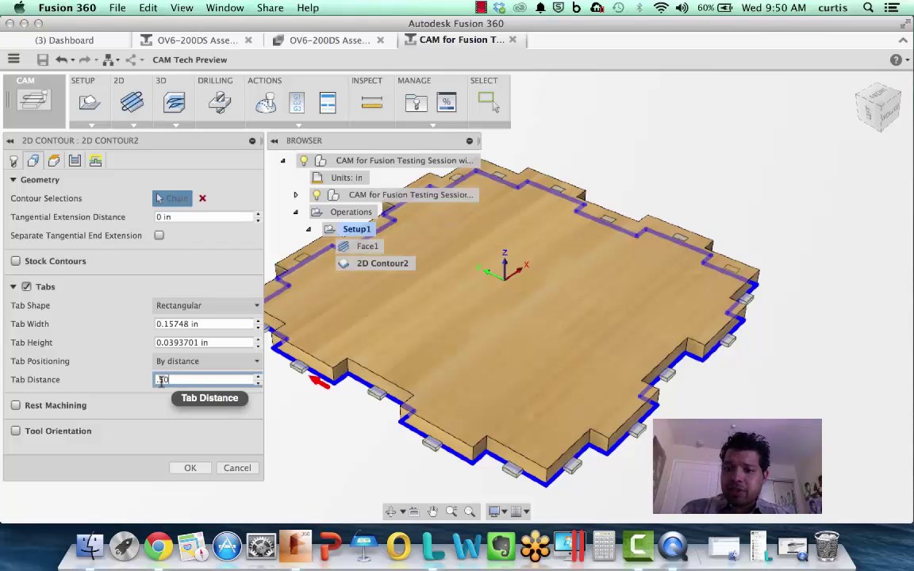
left_click(178, 361)
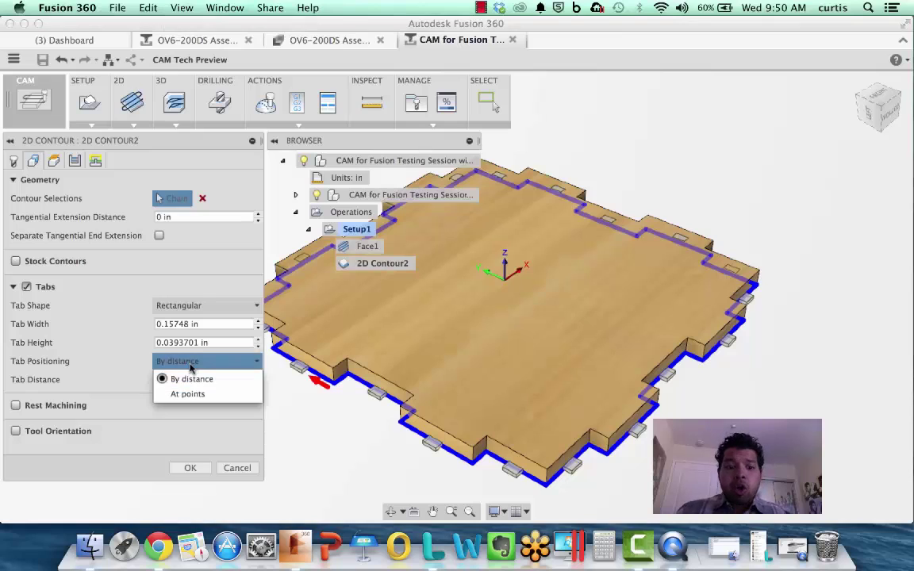
left_click(187, 378)
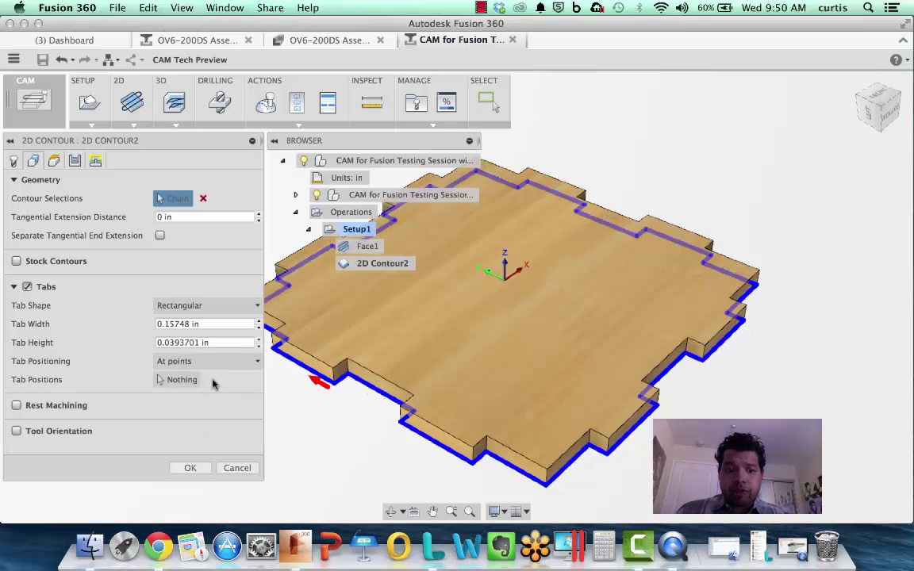
left_click(332, 382)
left_click(399, 423)
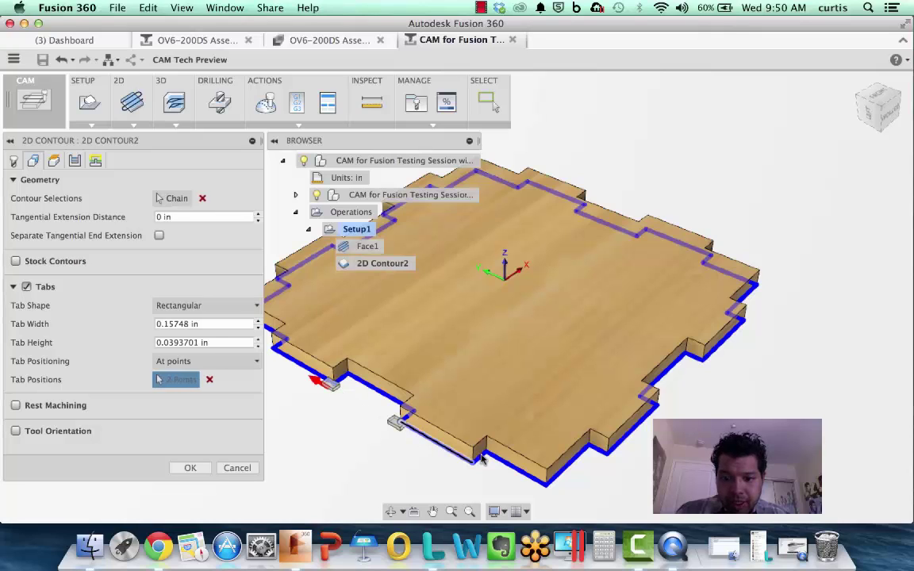
left_click(474, 466)
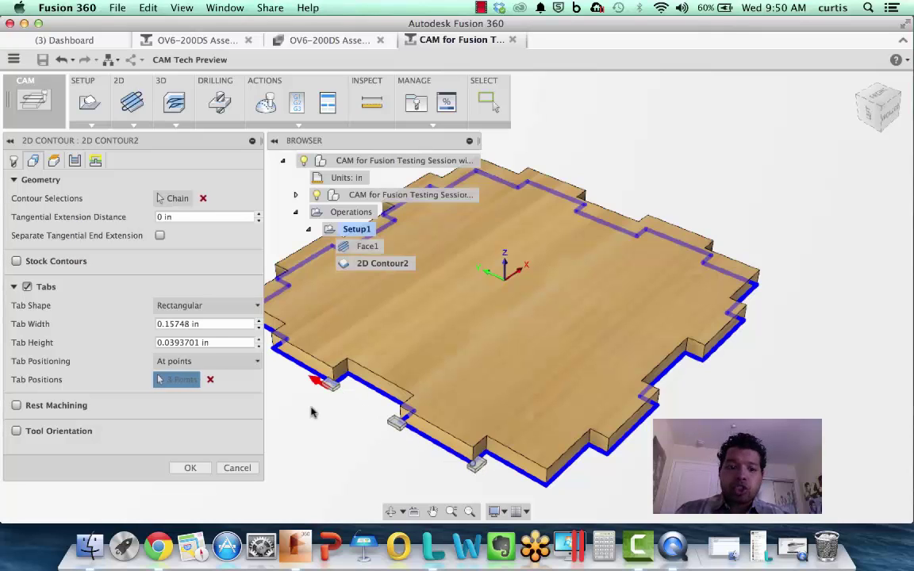
left_click(194, 361)
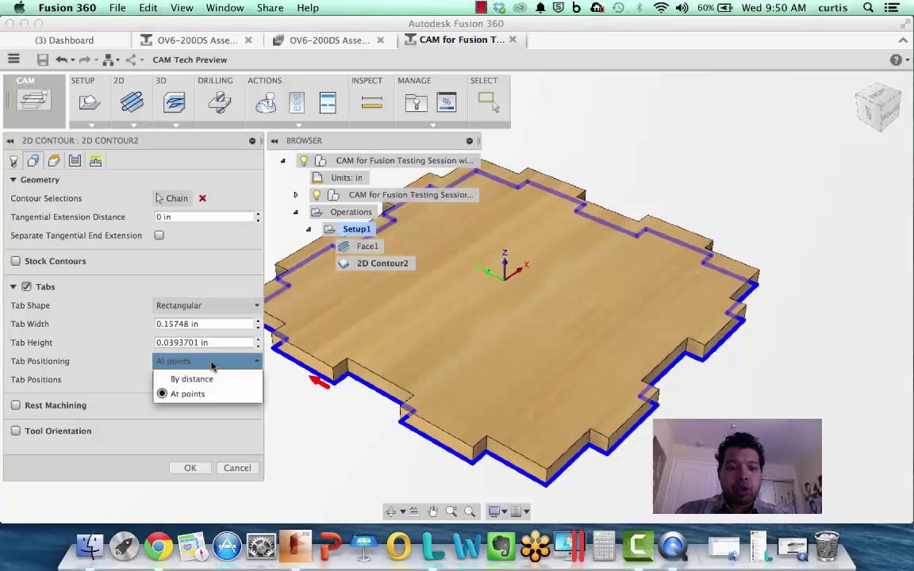
left_click(216, 379)
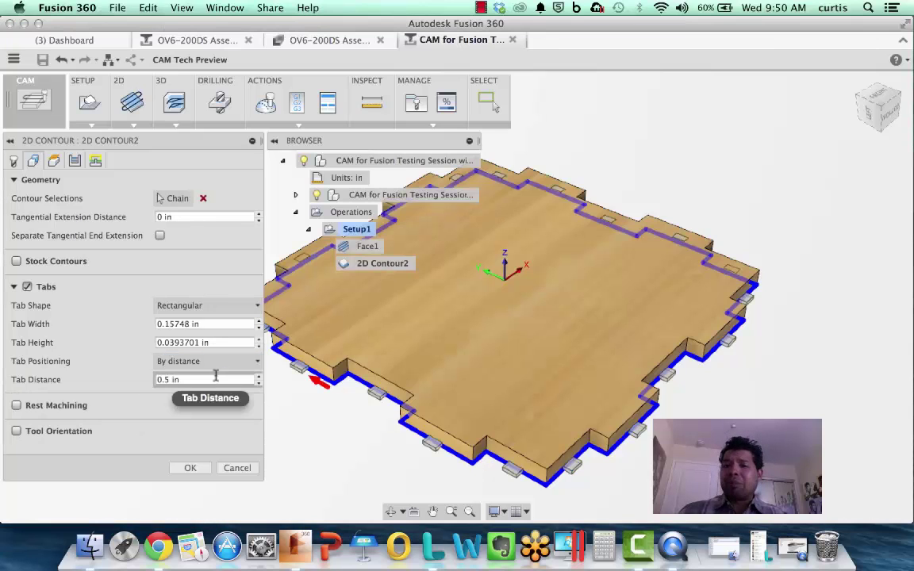